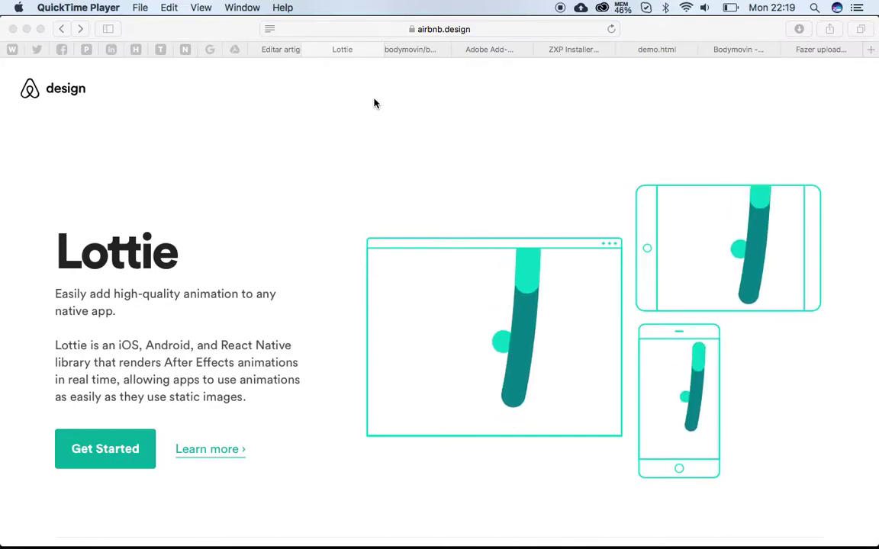
- Switch to the bodymovin GitHub tab and scroll through the repository readme
click(409, 50)
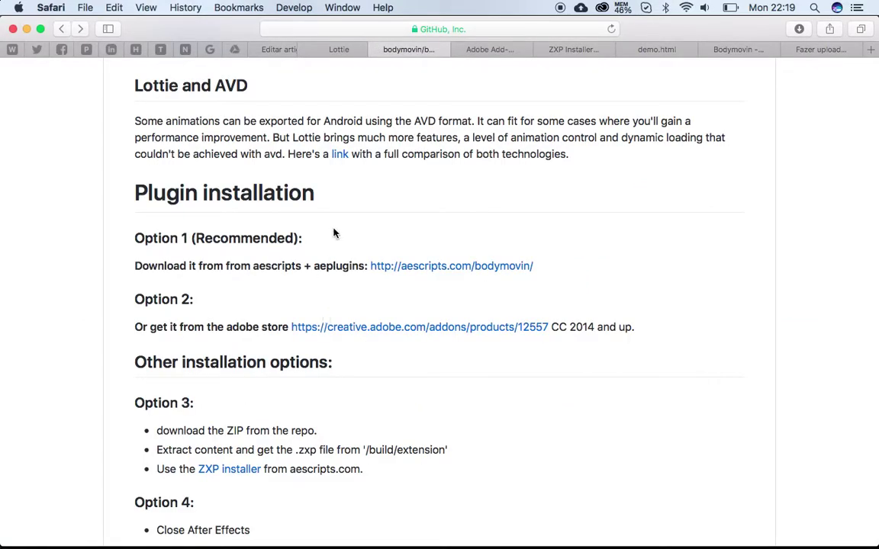
scroll(392, 151, up, 5)
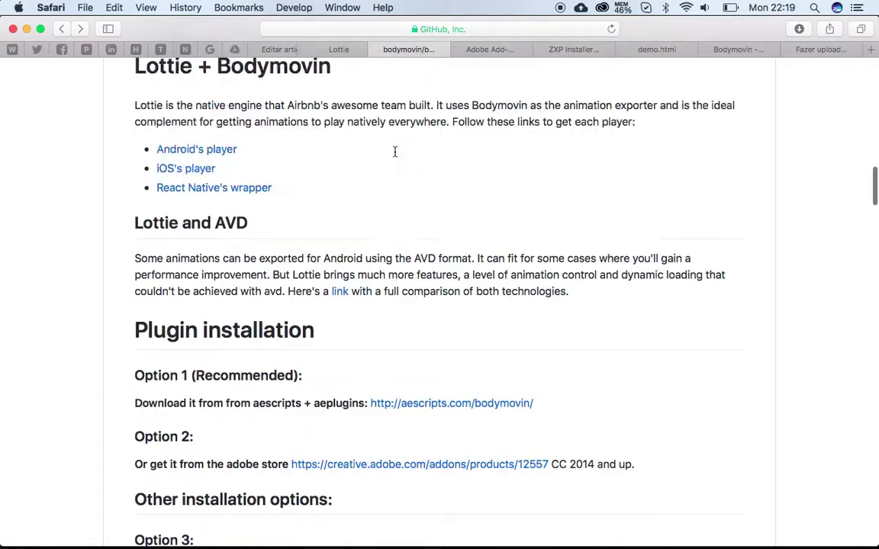
scroll(392, 151, up, 15)
scroll(337, 202, down, 3)
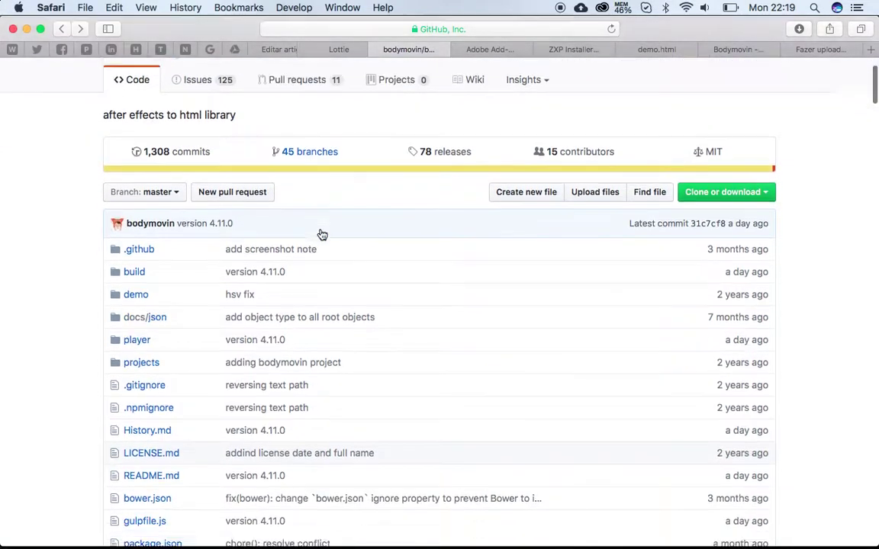
scroll(320, 233, down, 3)
scroll(320, 231, up, 1)
scroll(321, 235, up, 2)
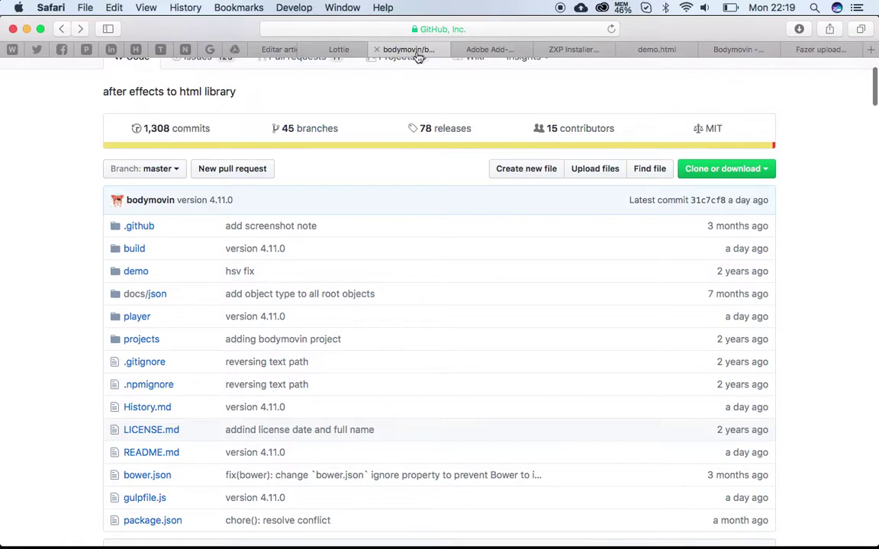
- Check the page's full web address, then scroll back to the Plugin installation section
click(434, 30)
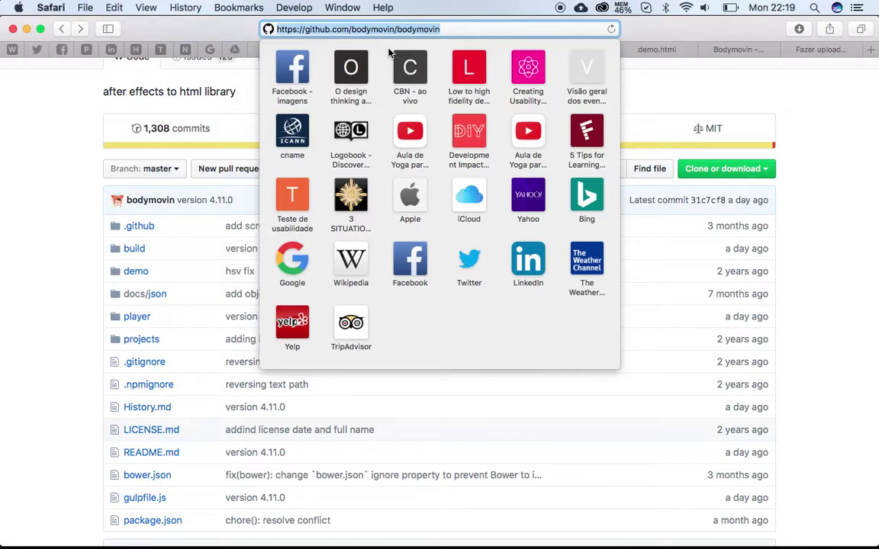
click(53, 210)
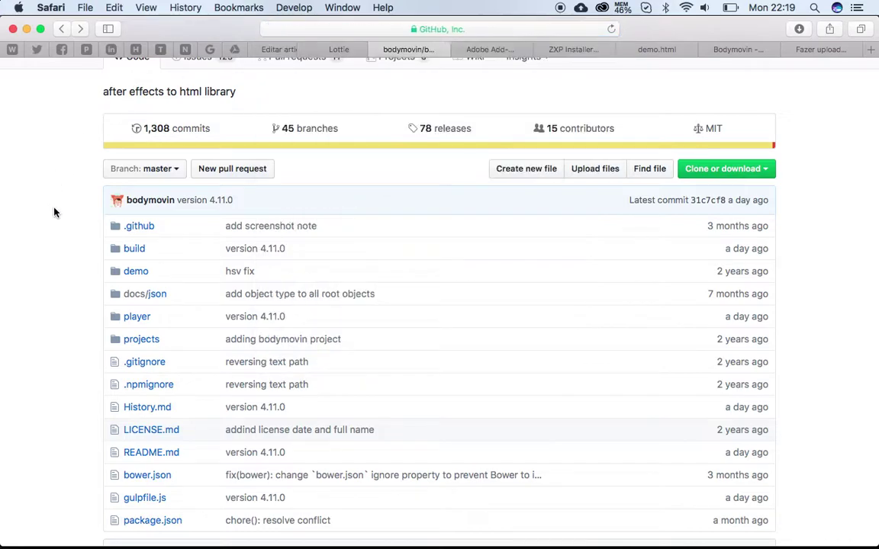
scroll(53, 210, down, 10)
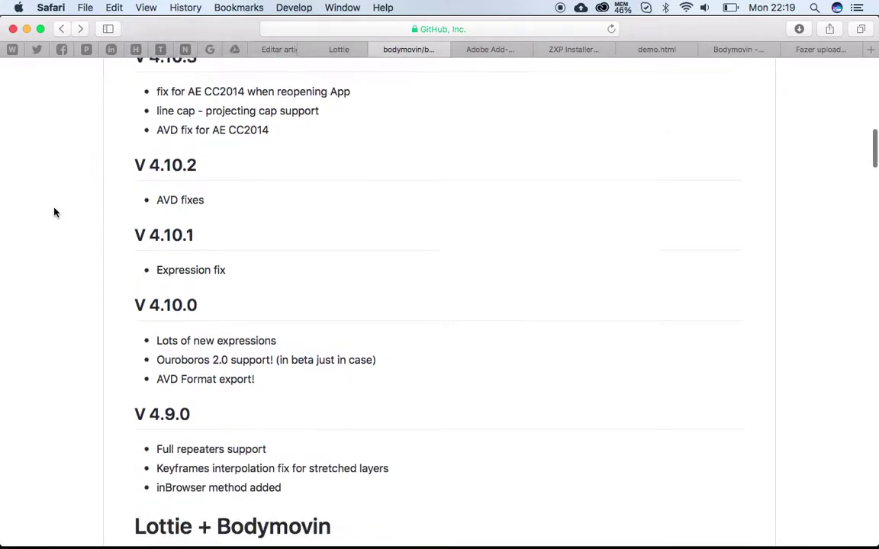
scroll(54, 212, up, 1)
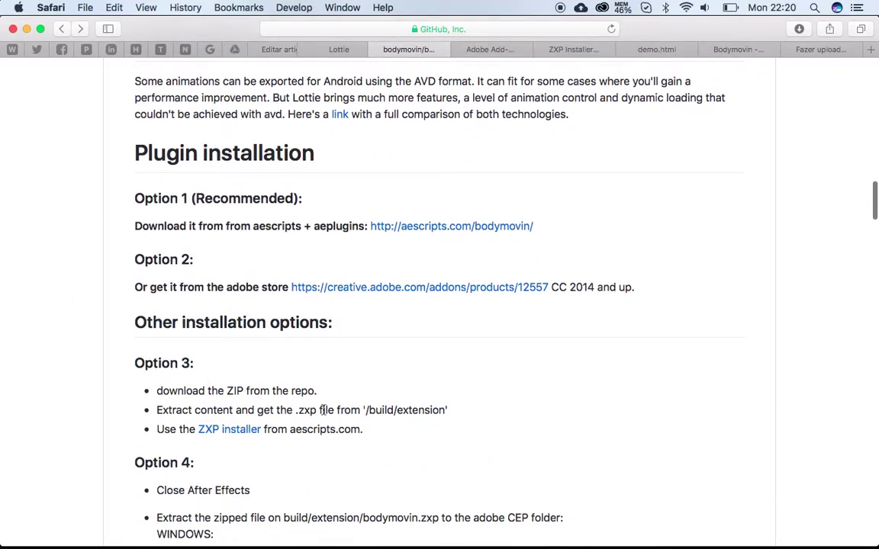
mouse_move(266, 534)
- Show the Meus Add-ons list on the Adobe Add-ons tab, confirming Bodymovin 4.10.1 is acquired
click(492, 49)
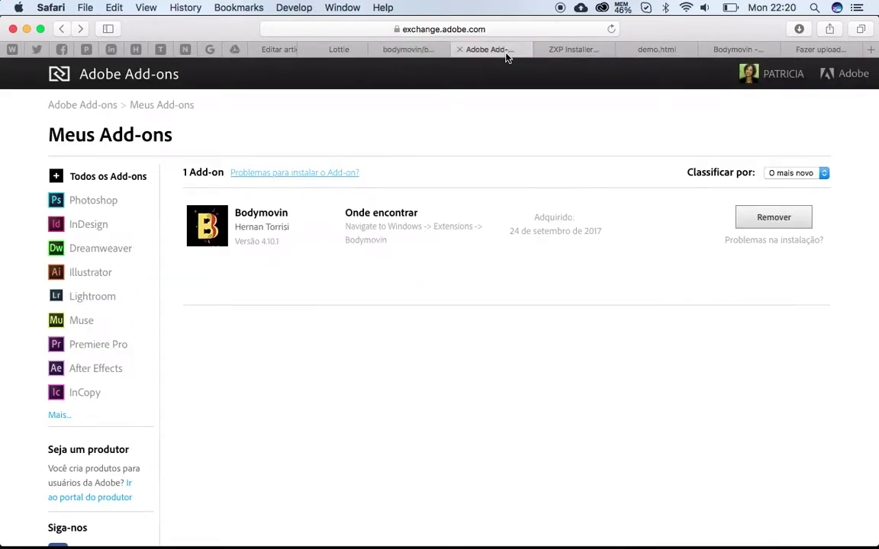
click(61, 28)
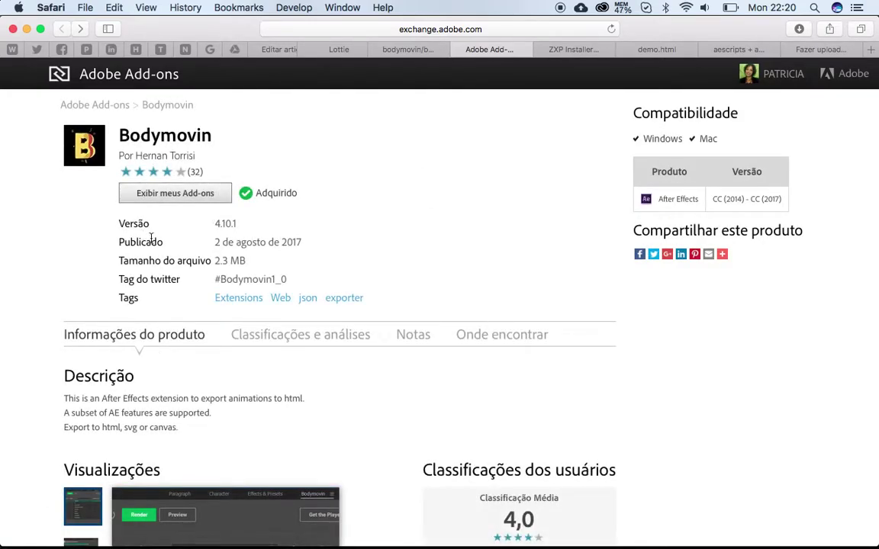
click(201, 205)
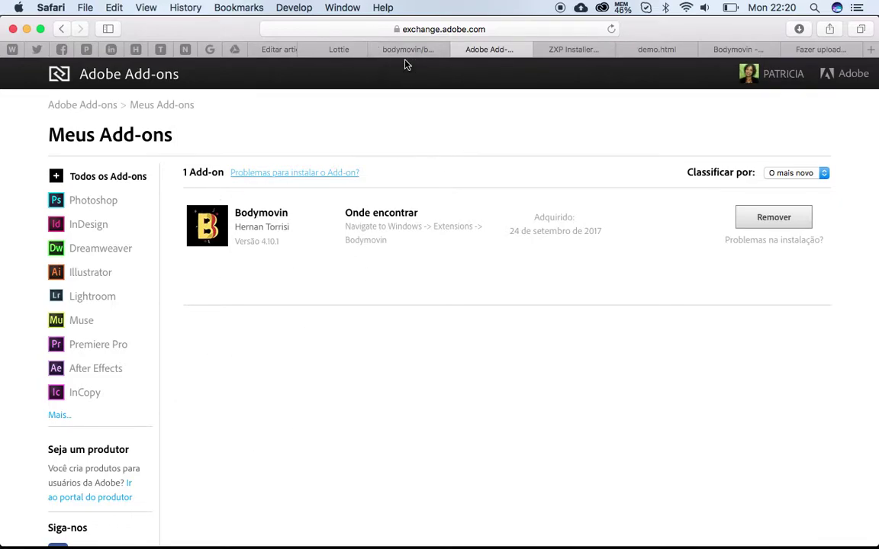
- Review the bodymovin install instructions on GitHub and the aescripts Bodymovin product page
click(374, 53)
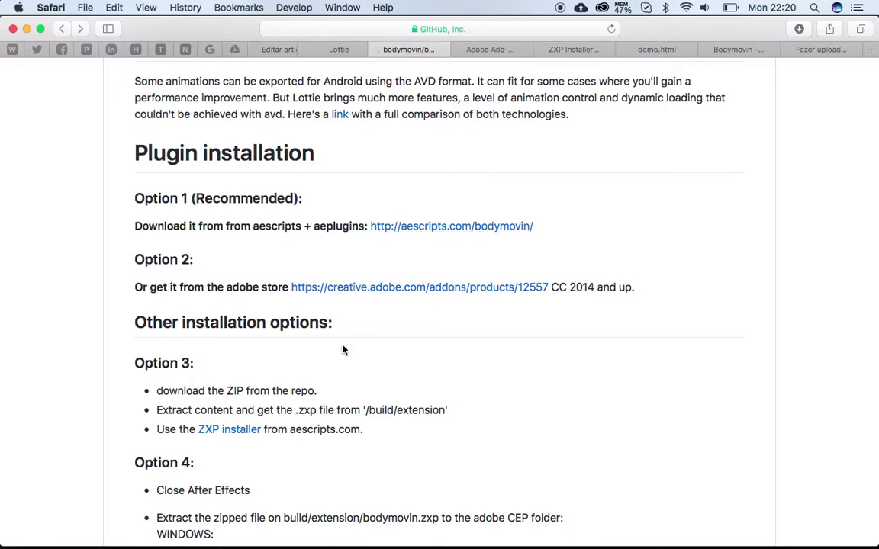
scroll(341, 349, down, 1)
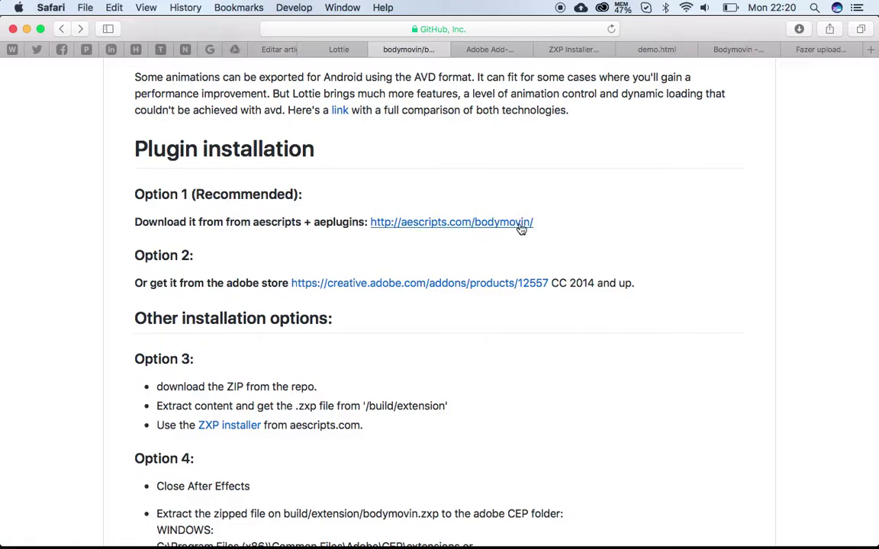
click(726, 50)
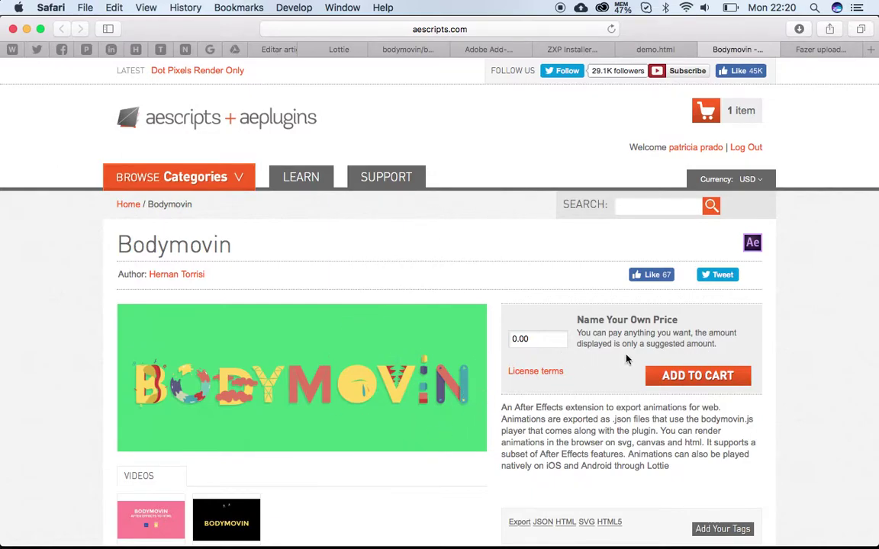
mouse_move(386, 177)
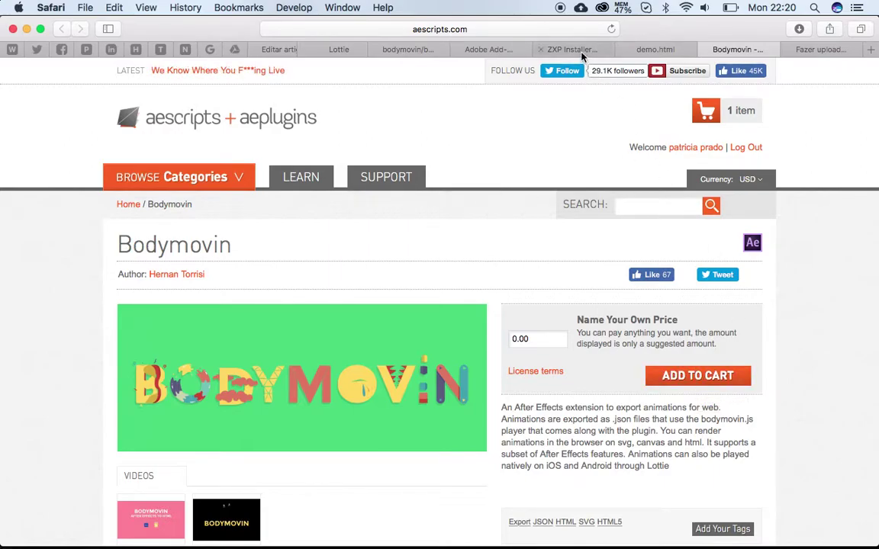
- Return to the GitHub readme, then bring up the aescripts ZXP Installer download page
click(402, 50)
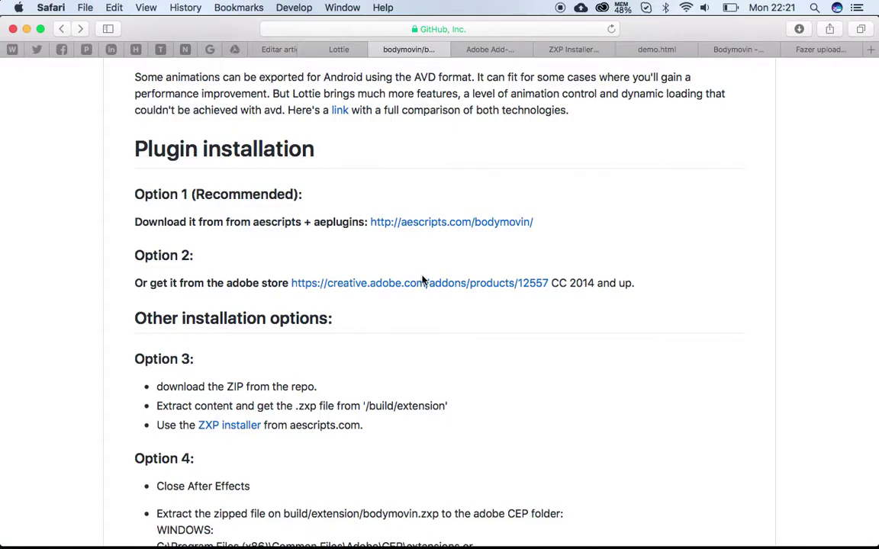
click(561, 52)
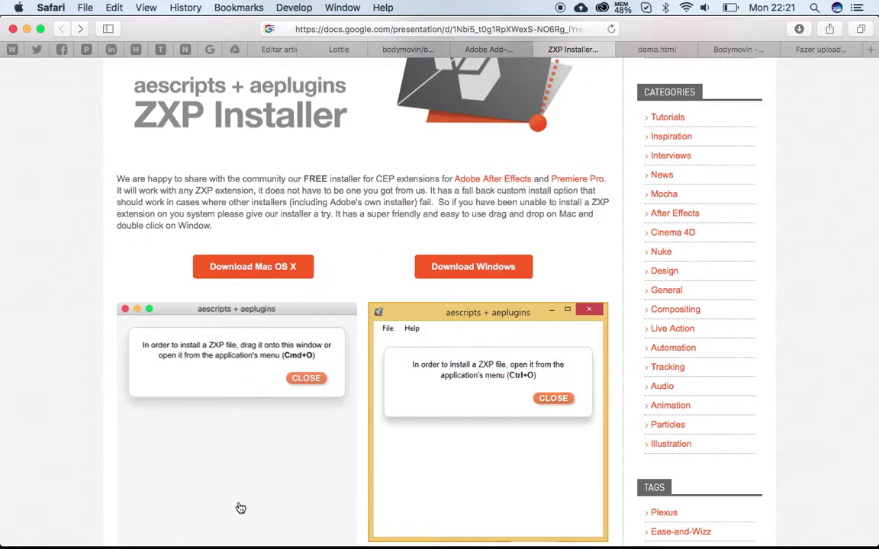
mouse_move(231, 460)
mouse_down()
mouse_move(201, 528)
mouse_move(270, 369)
mouse_up()
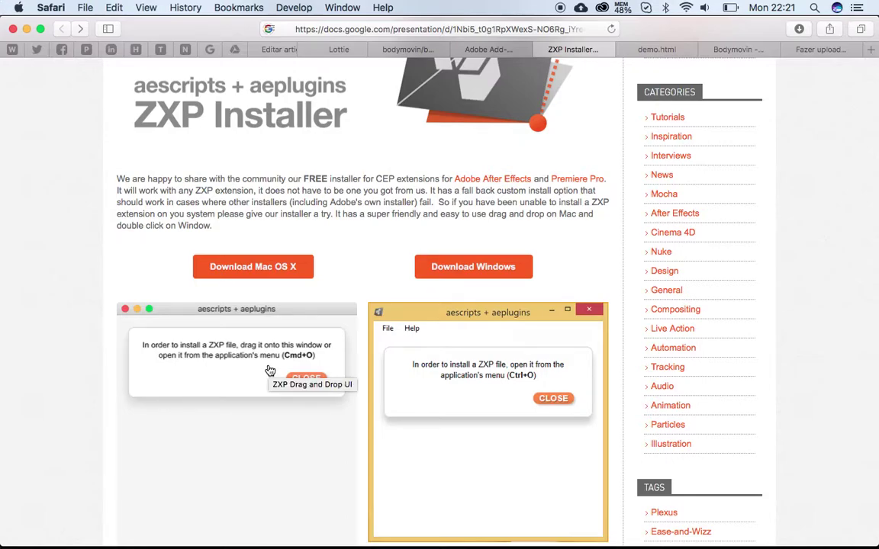
- Launch ZXP Installer from the 'instalar o lottie' folder in Downloads via Finder
mouse_move(300, 534)
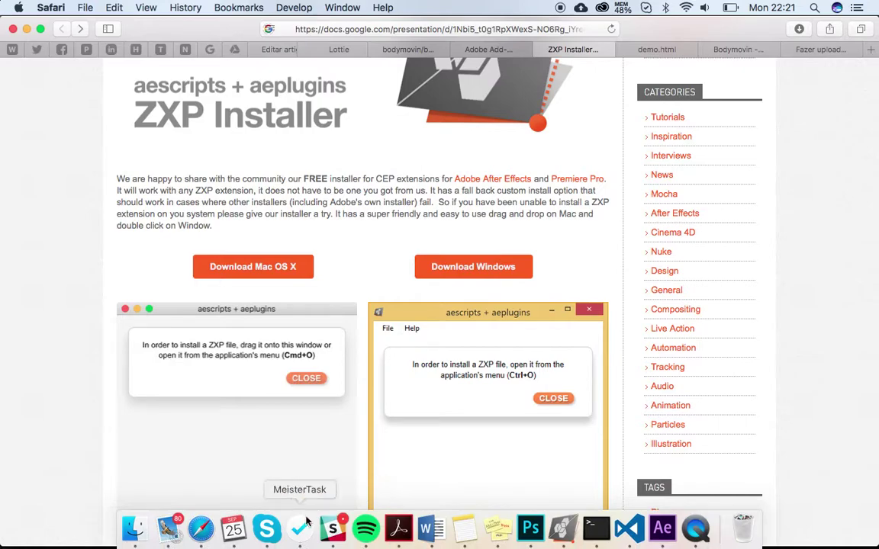
click(134, 530)
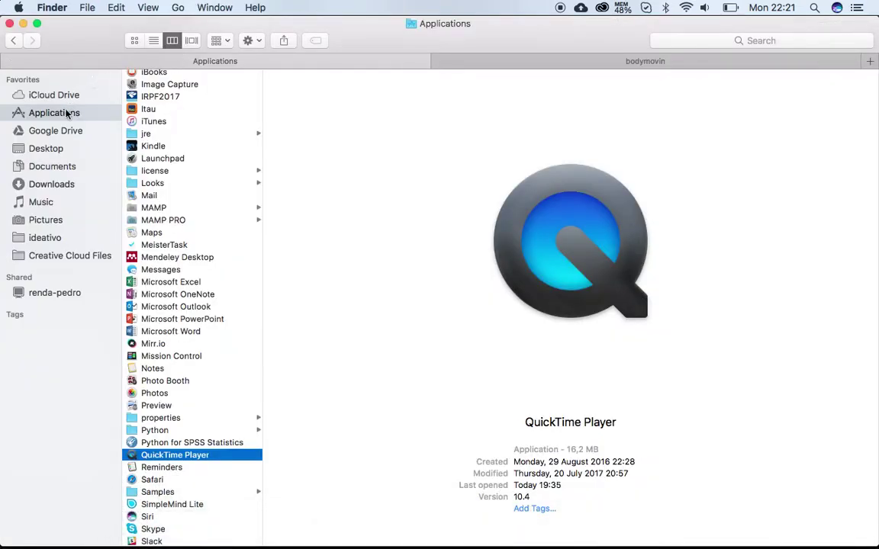
click(48, 167)
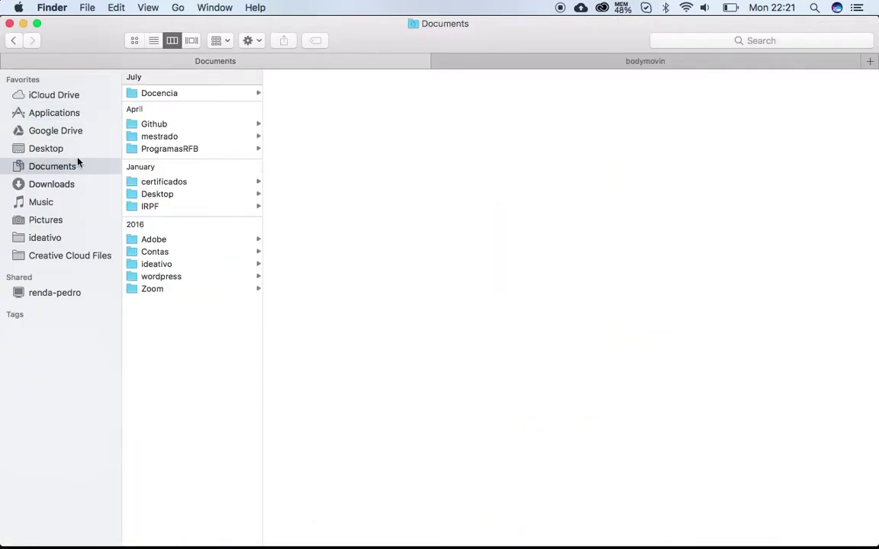
click(67, 186)
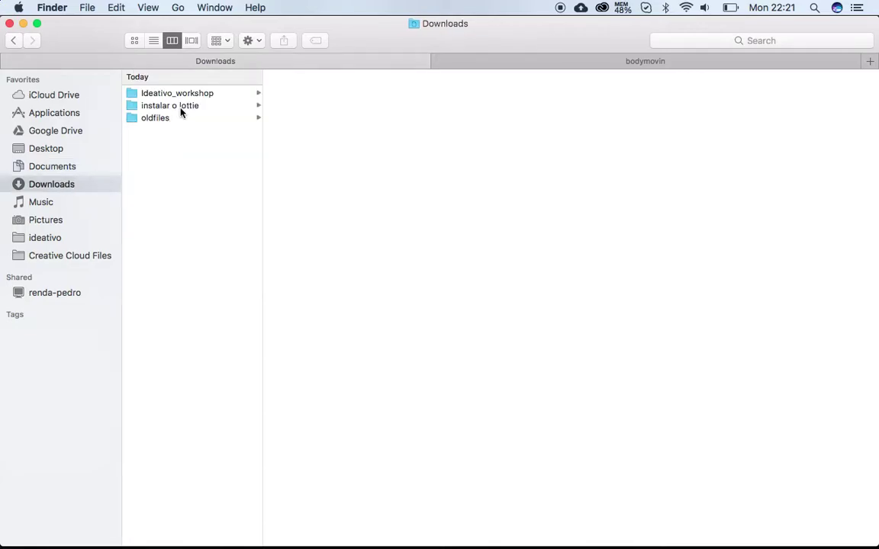
click(181, 108)
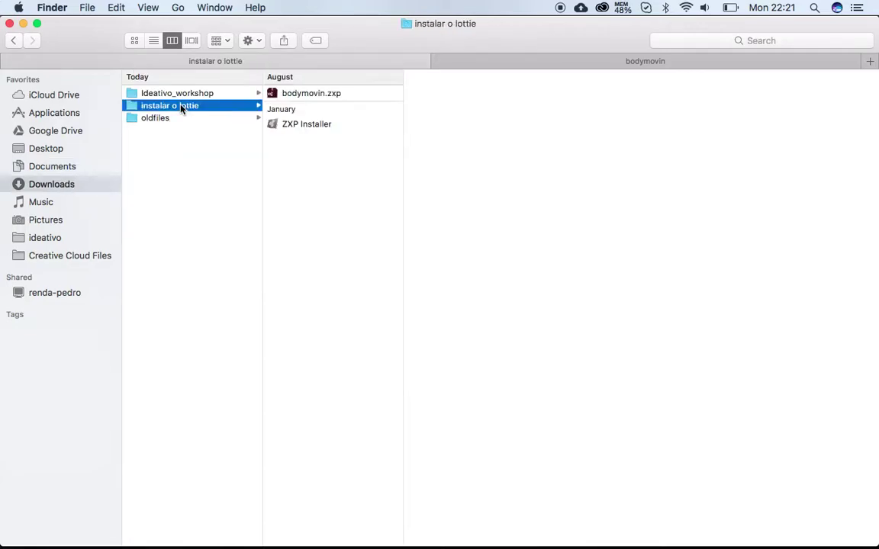
double_click(300, 125)
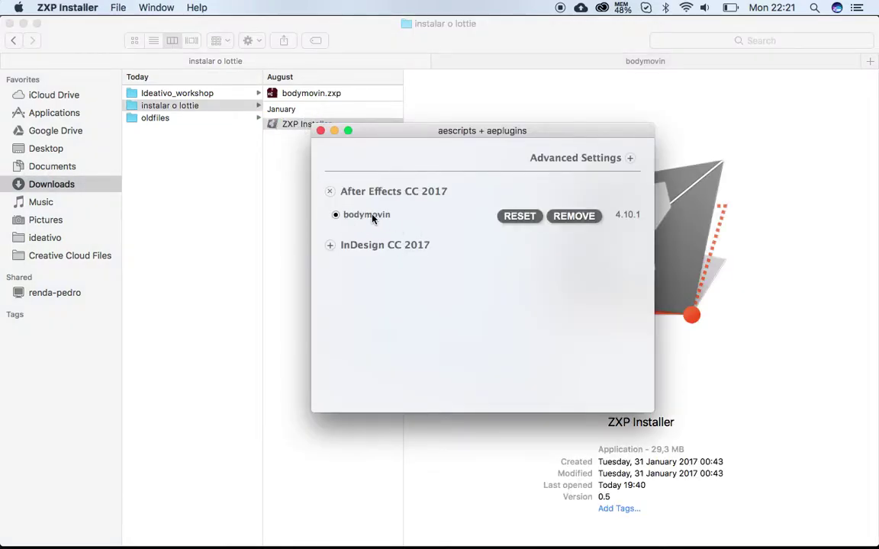
- Install bodymovin.zxp and confirm bodymovin 4.10.1 appears under After Effects CC 2017
click(330, 192)
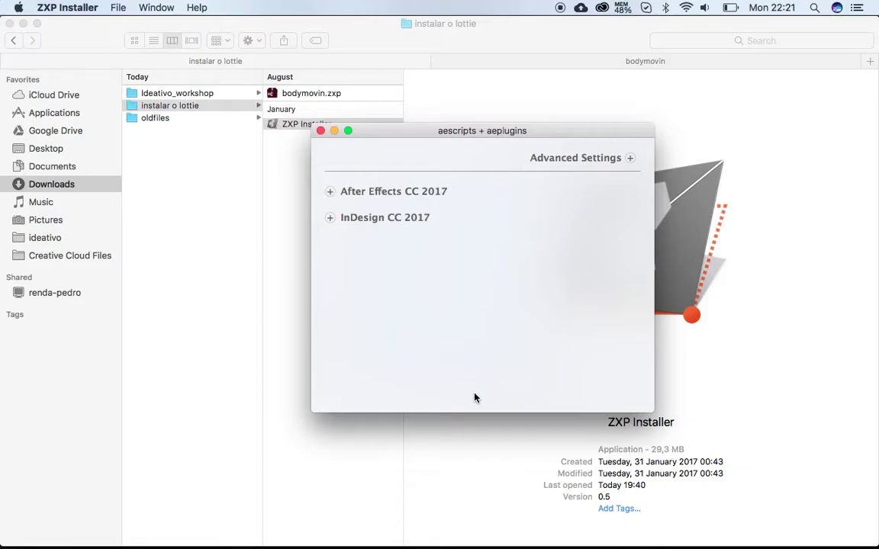
key(super+o)
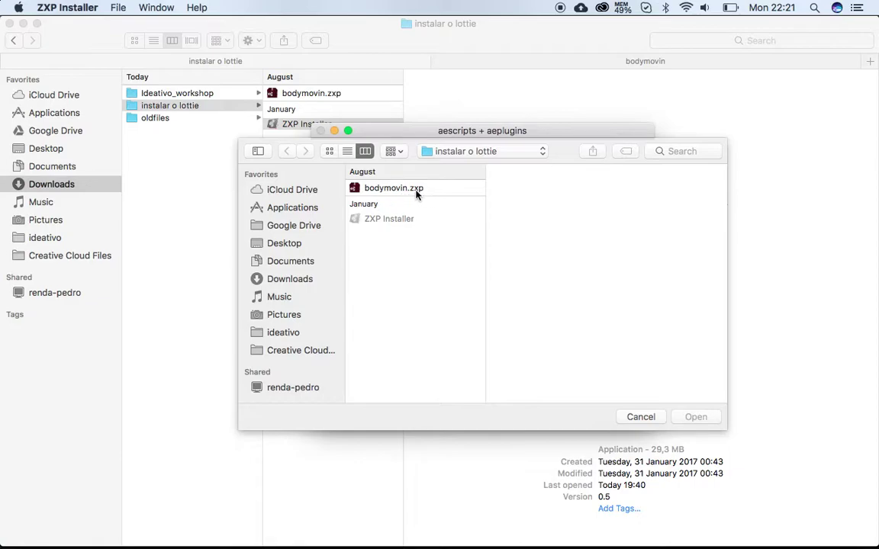
click(428, 195)
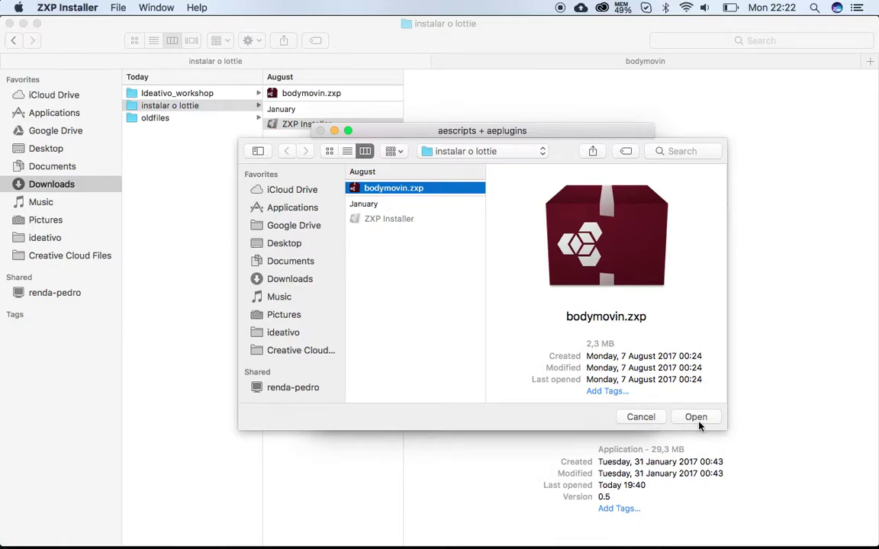
click(641, 417)
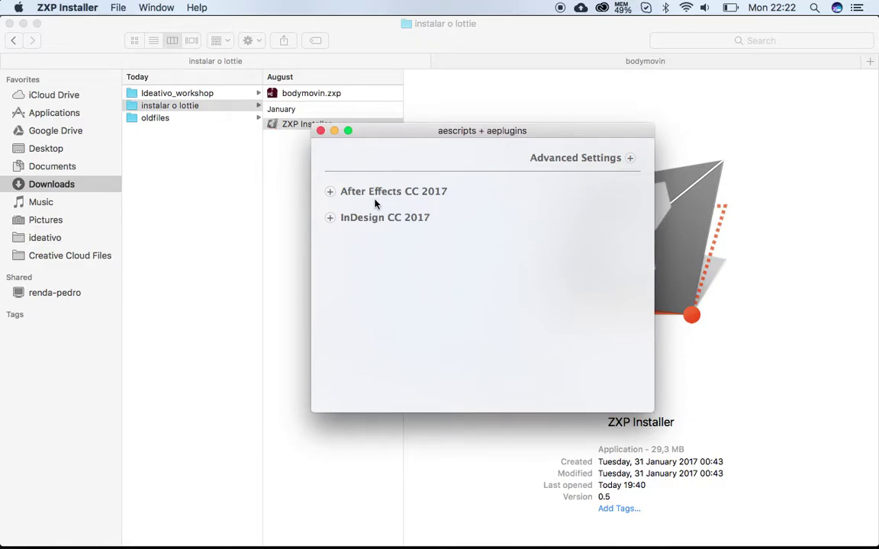
click(330, 192)
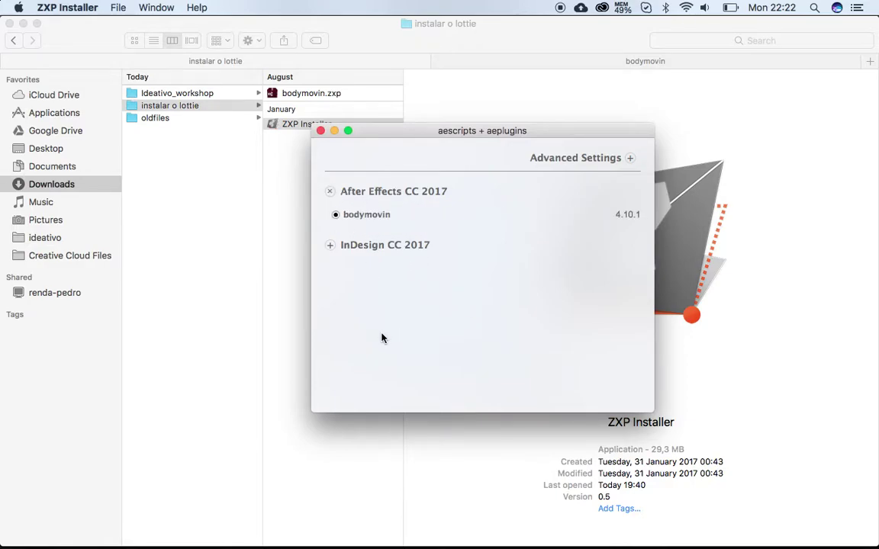
- Close ZXP Installer and preview the button-share_com animation in After Effects
click(320, 131)
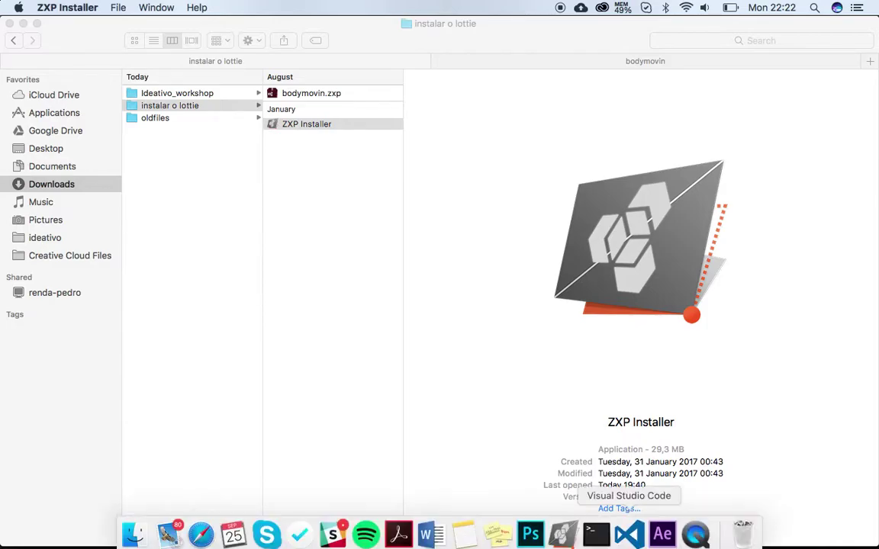
click(663, 533)
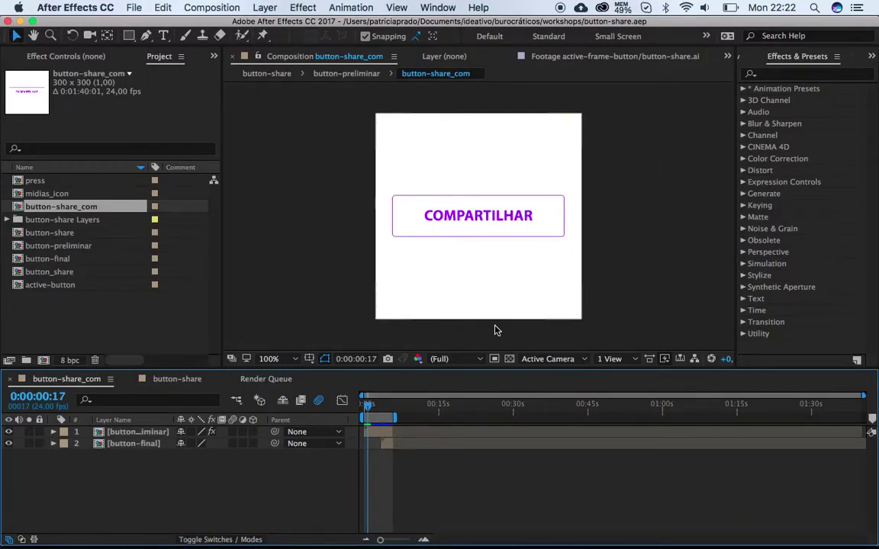
key(space)
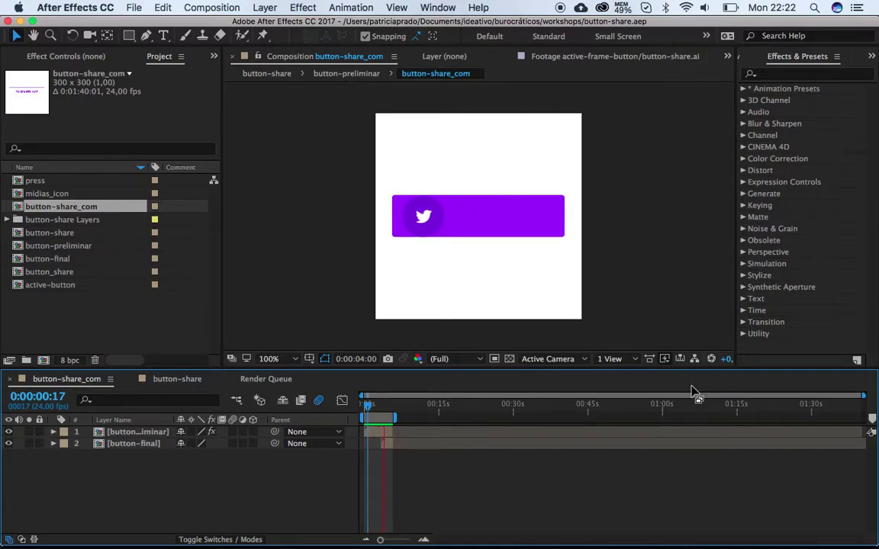
- Stop and rewind the preview to the start, then open Window > Extensions > Bodymovin
key(Home)
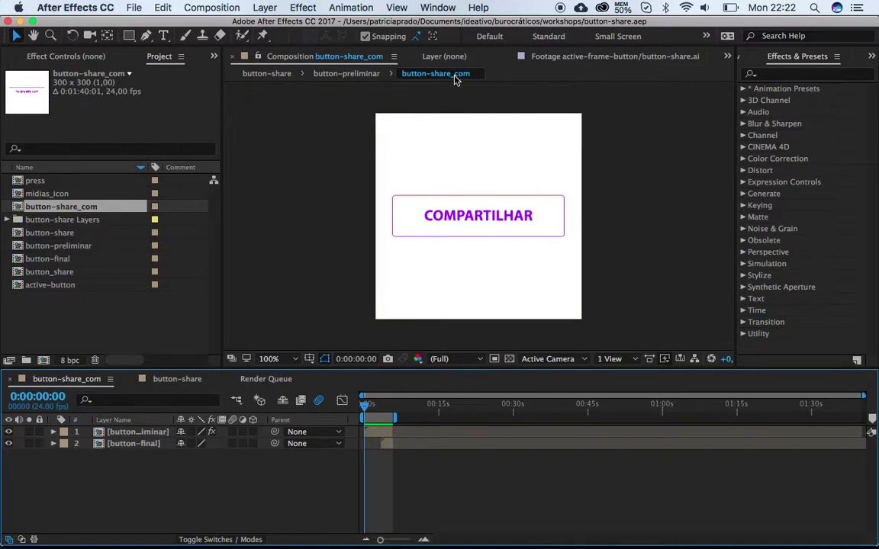
click(441, 8)
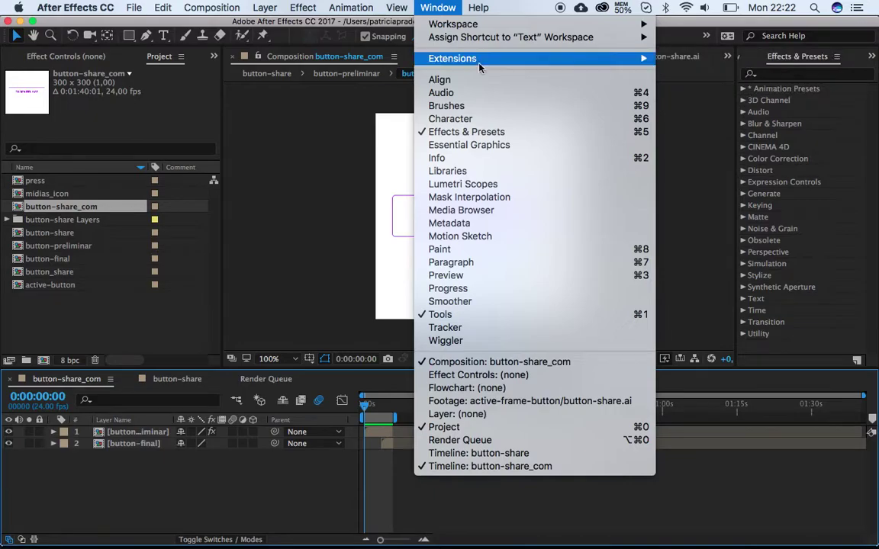
mouse_move(469, 59)
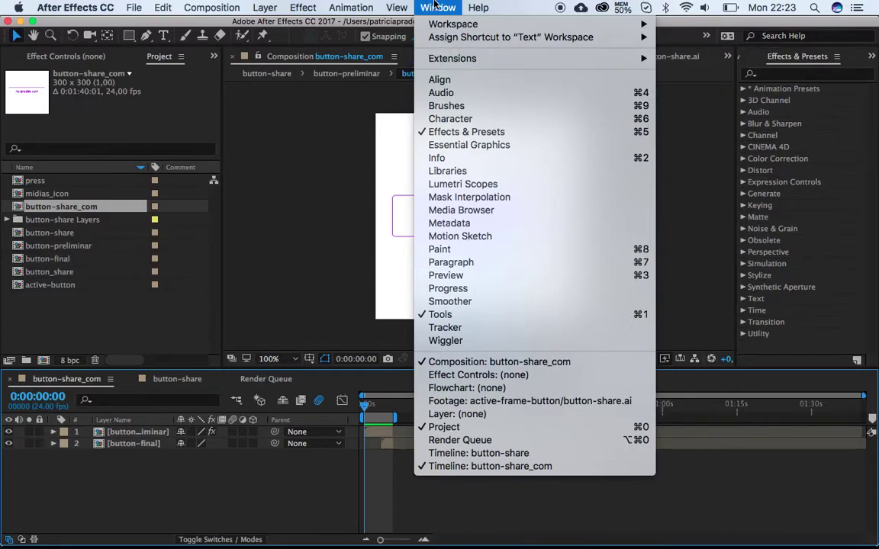
click(295, 126)
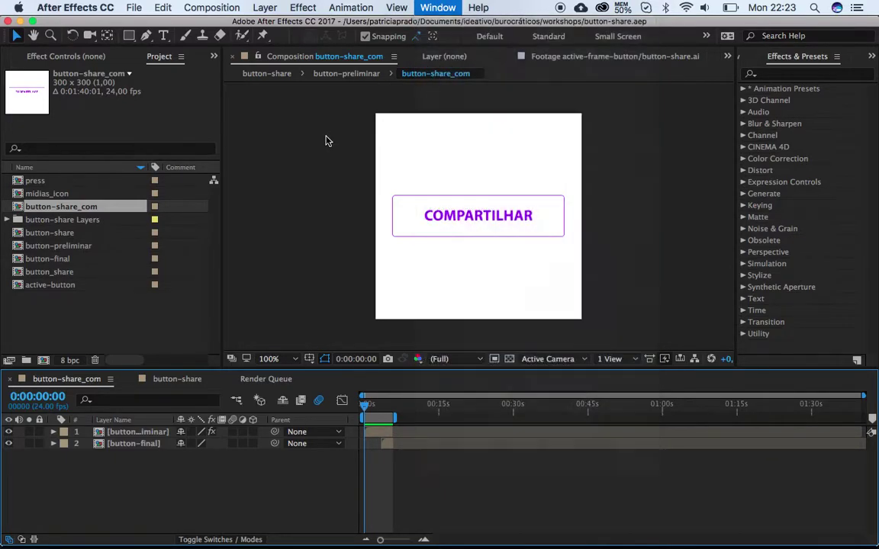
click(438, 8)
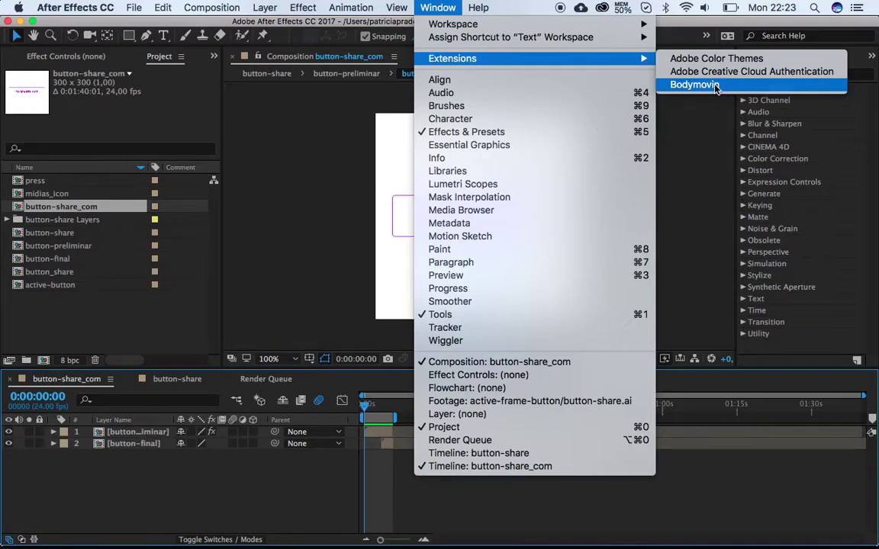
click(715, 86)
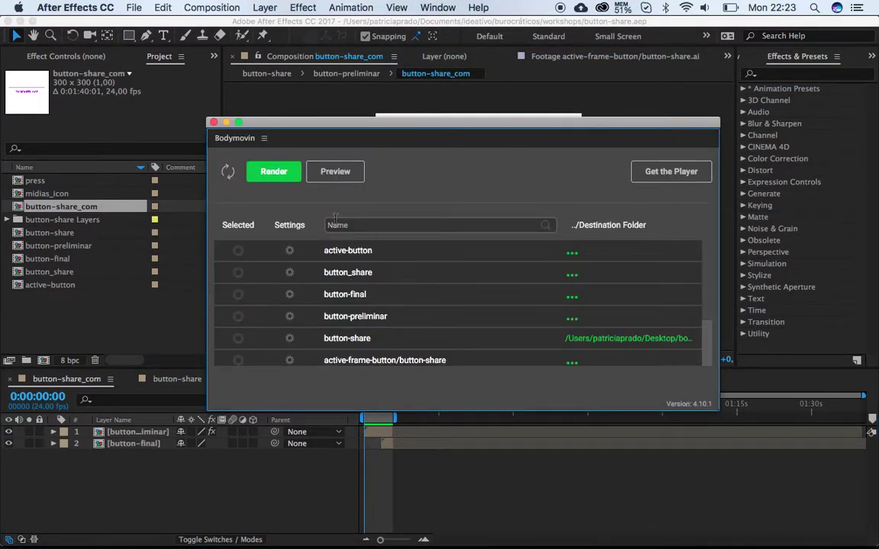
- Select button-share_com in the Bodymovin panel and browse its destination to the Desktop bodymovin folder
drag(350, 122, 348, 86)
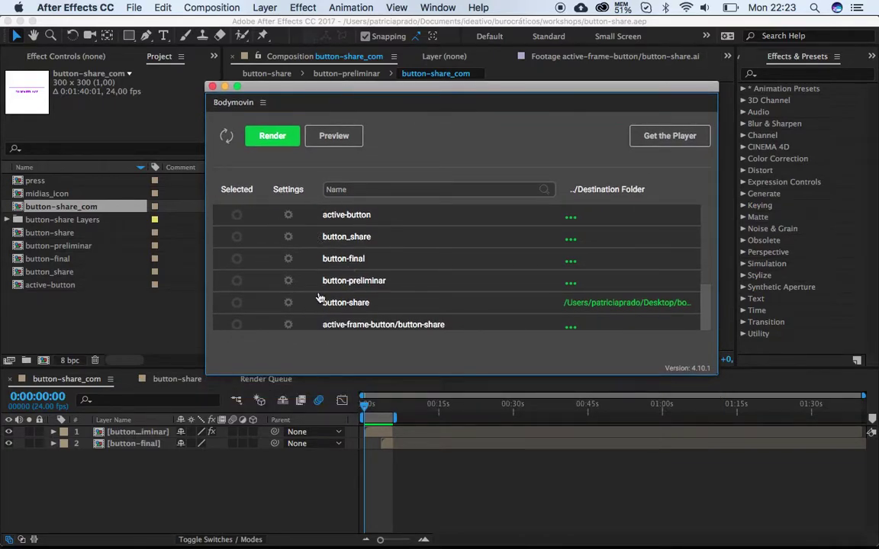
scroll(377, 313, down, 3)
click(236, 290)
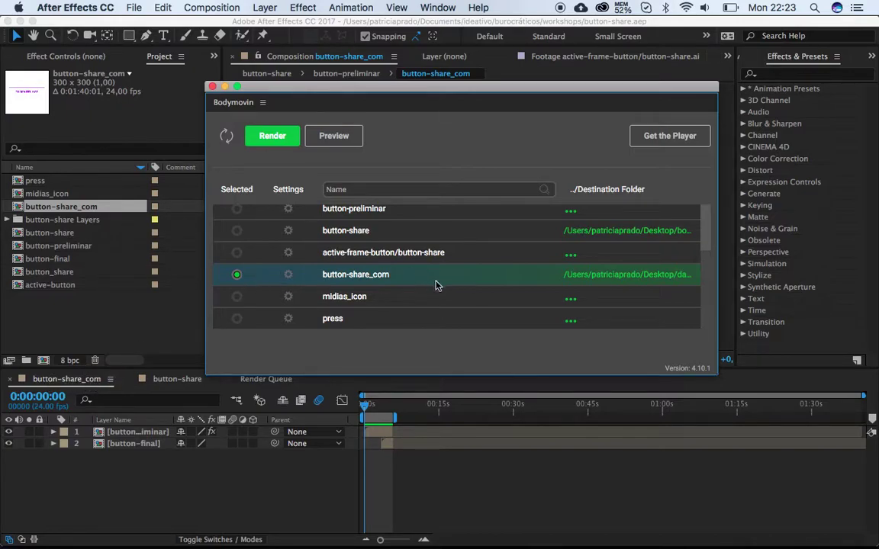
click(569, 278)
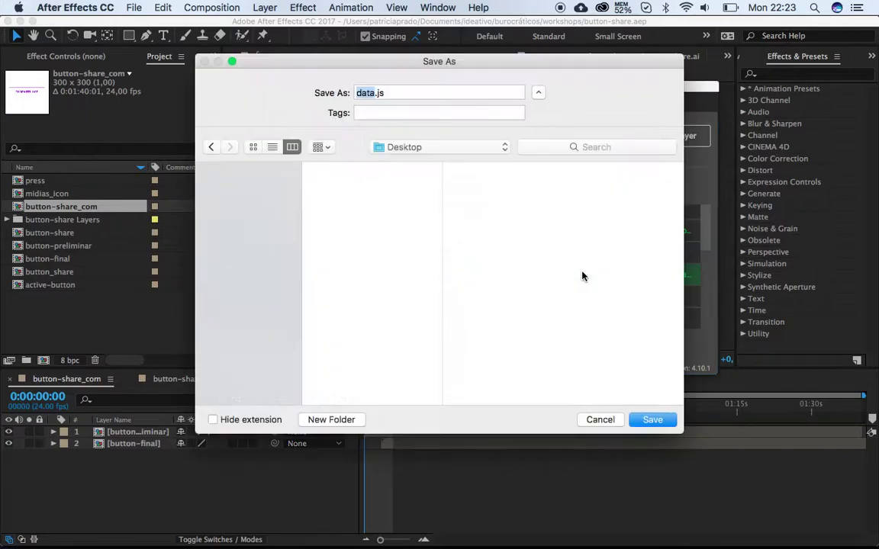
click(335, 197)
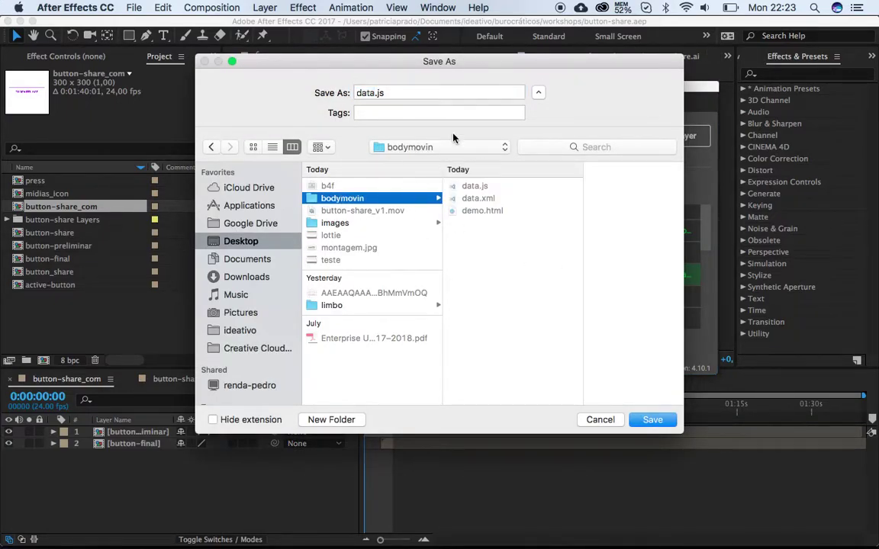
- Cancel the Save As dialog, then trash old data.js, data.xml and demo.html from Desktop/bodymovin
click(598, 425)
mouse_move(169, 529)
click(130, 527)
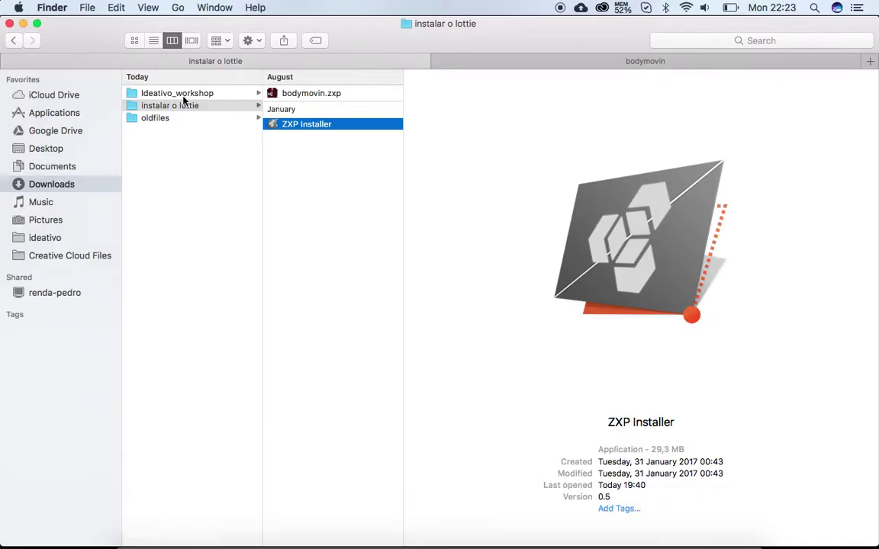
click(55, 152)
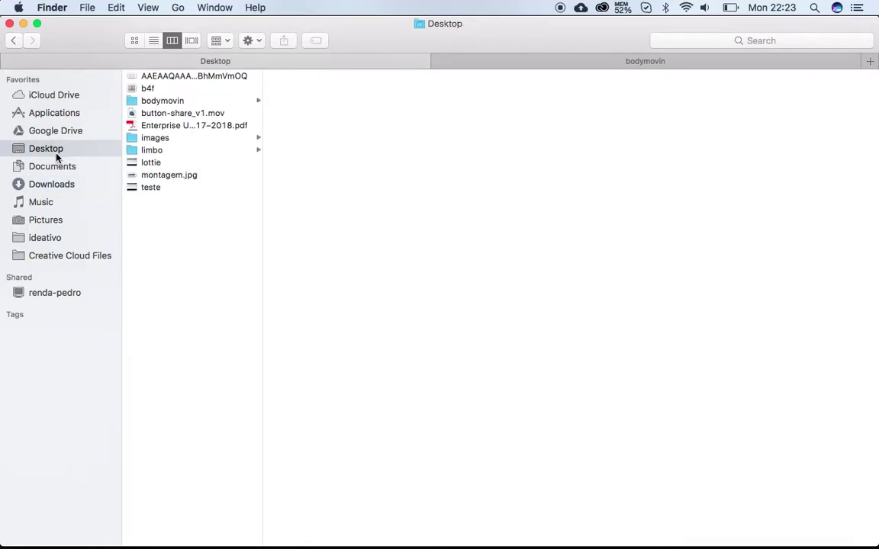
click(162, 100)
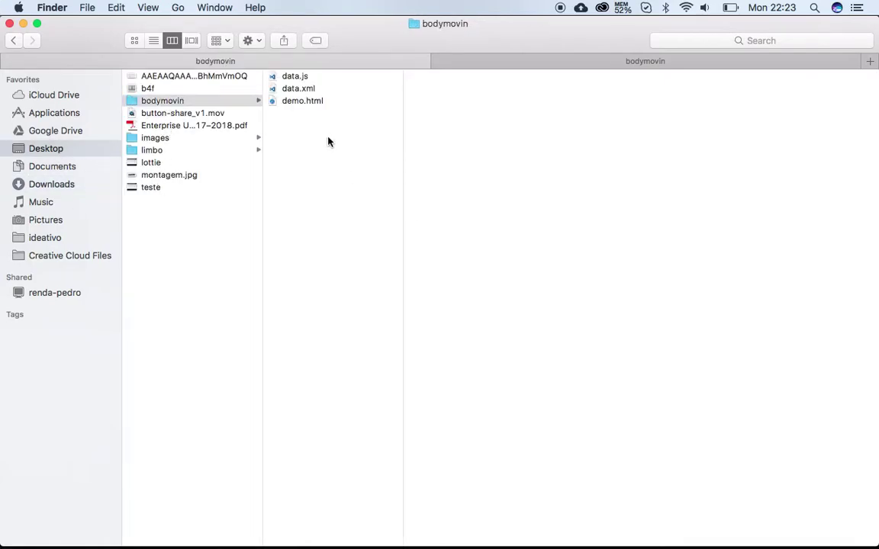
drag(327, 142, 237, 10)
key(super+BackSpace)
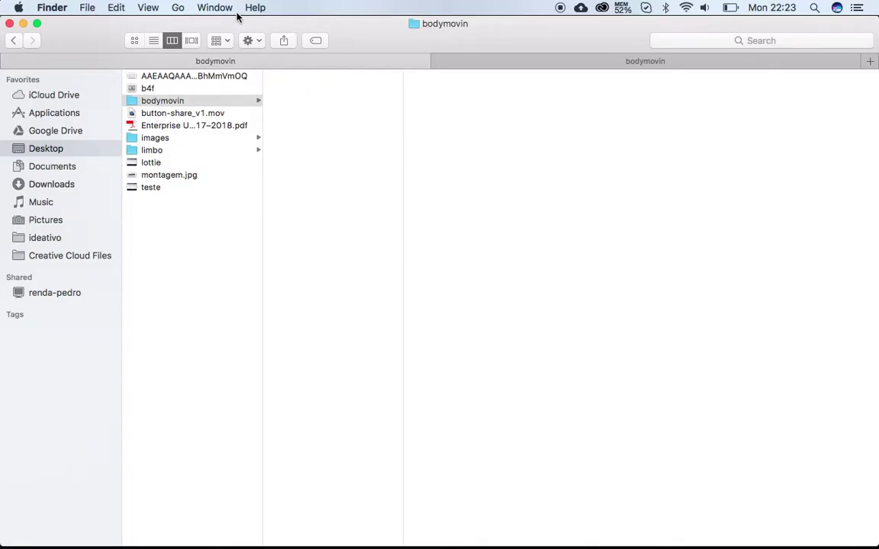
key(super+Tab)
- Set button-share_com's export destination to data.js in the Desktop bodymovin folder
click(587, 276)
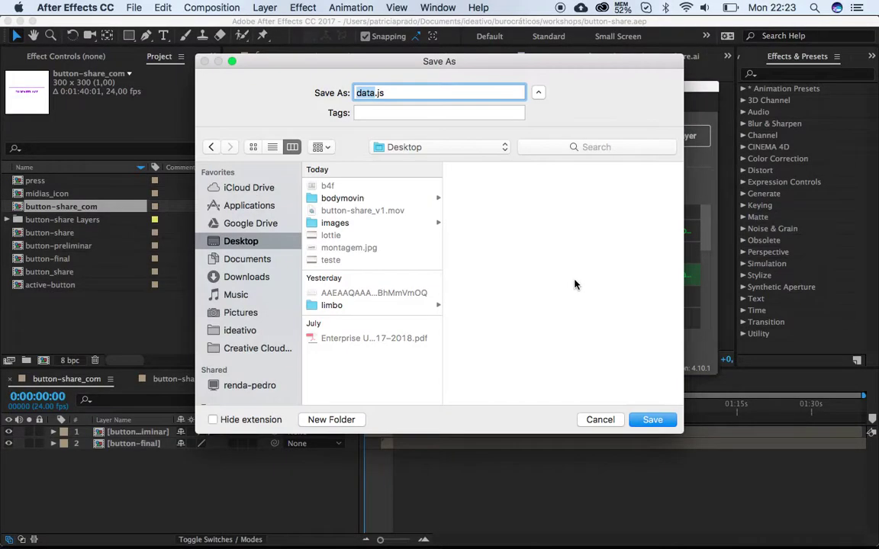
click(352, 200)
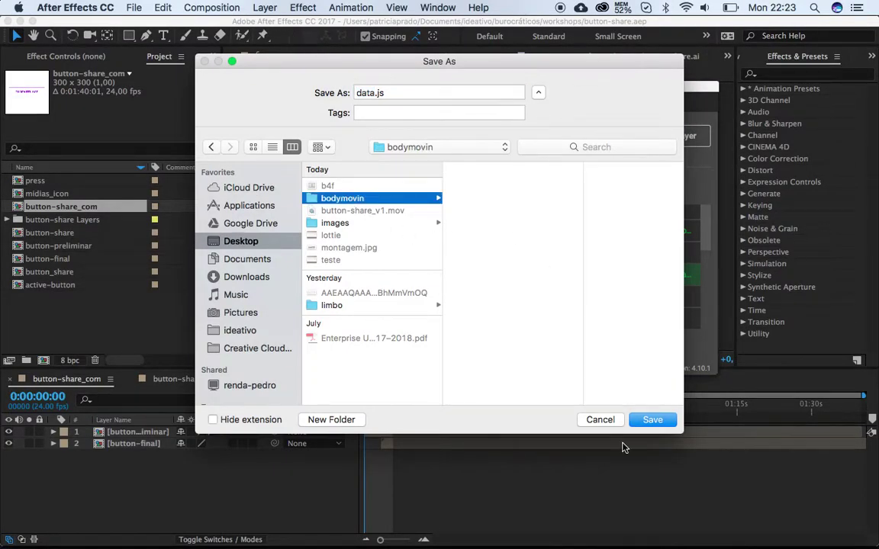
click(651, 421)
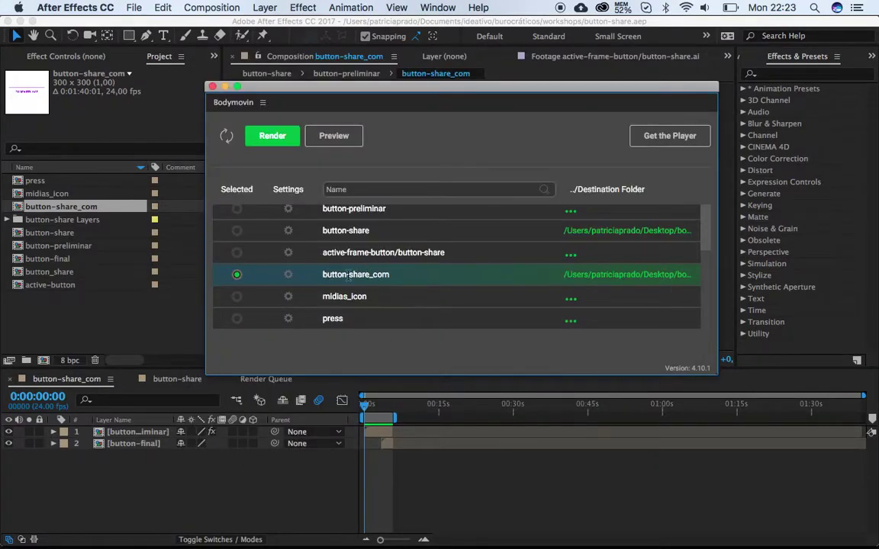
- Enable Demo in the comp's export settings, render it, and open the output folder
scroll(349, 279, down, 3)
scroll(348, 279, down, 3)
click(288, 275)
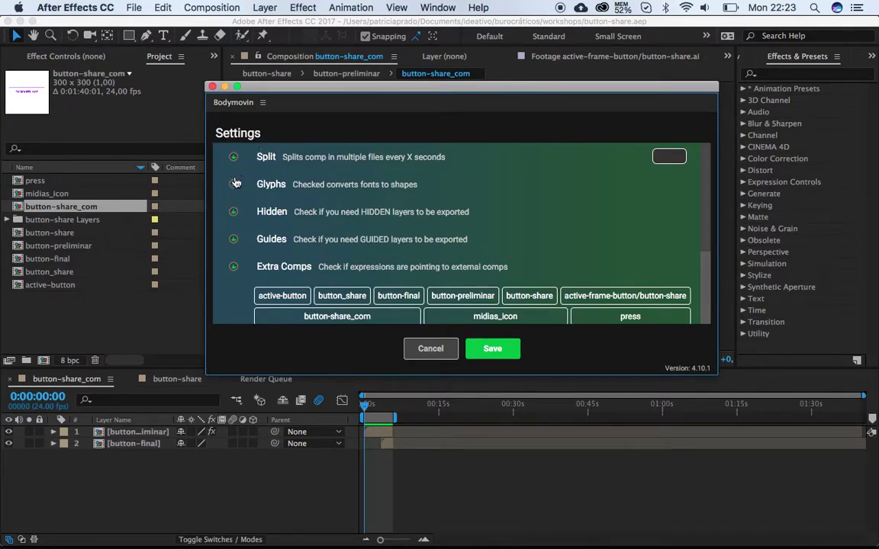
scroll(227, 242, down, 3)
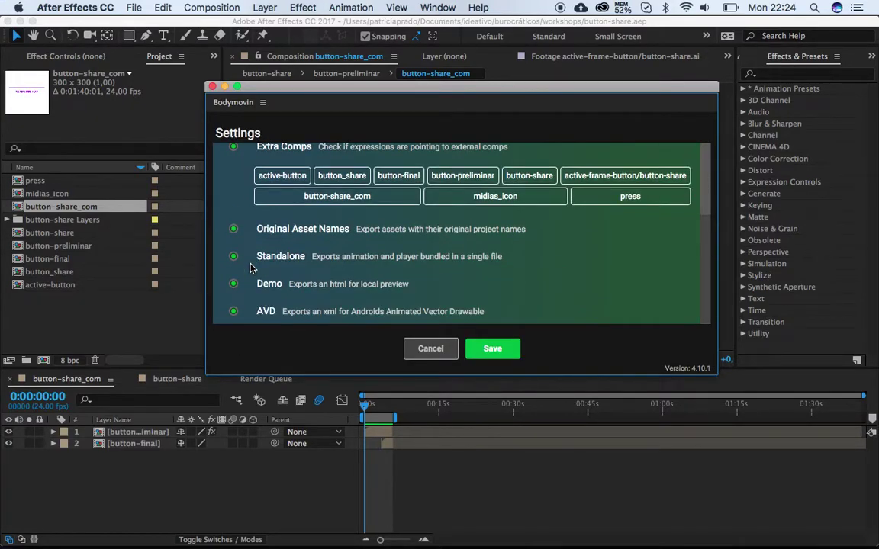
click(490, 347)
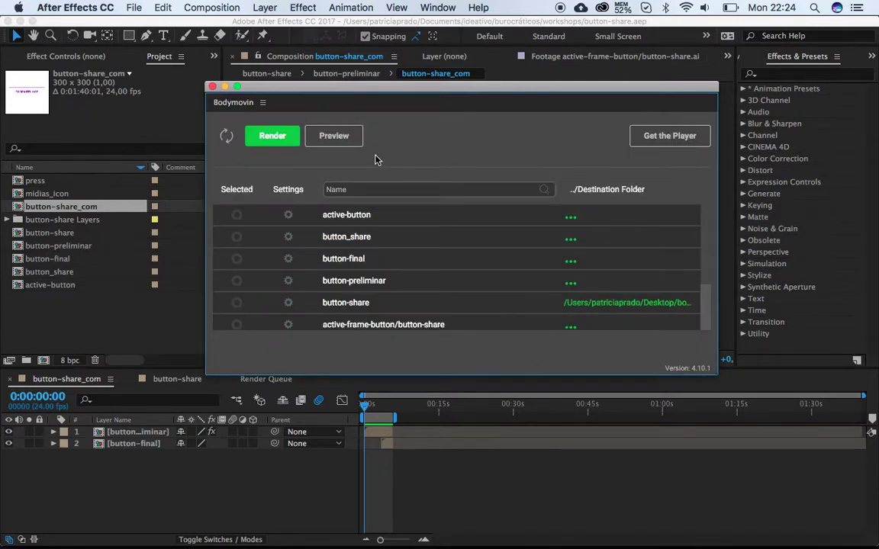
click(260, 137)
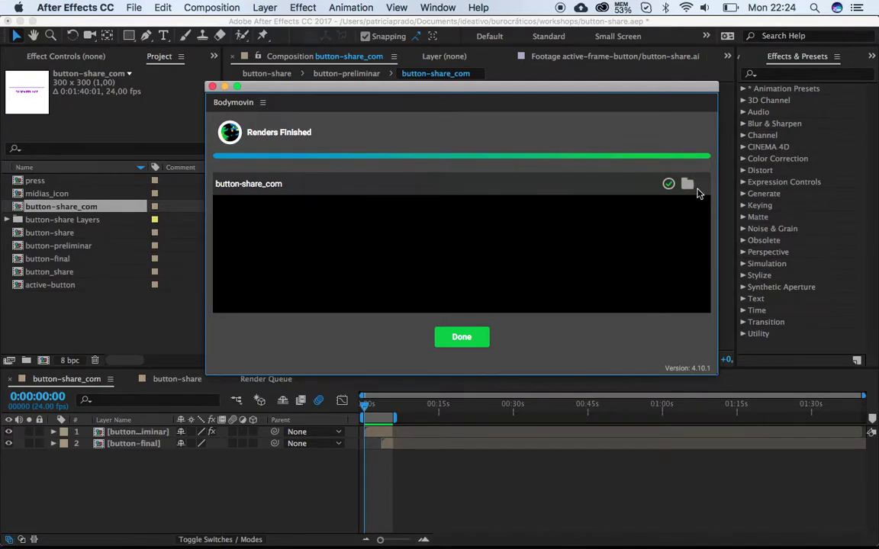
click(687, 185)
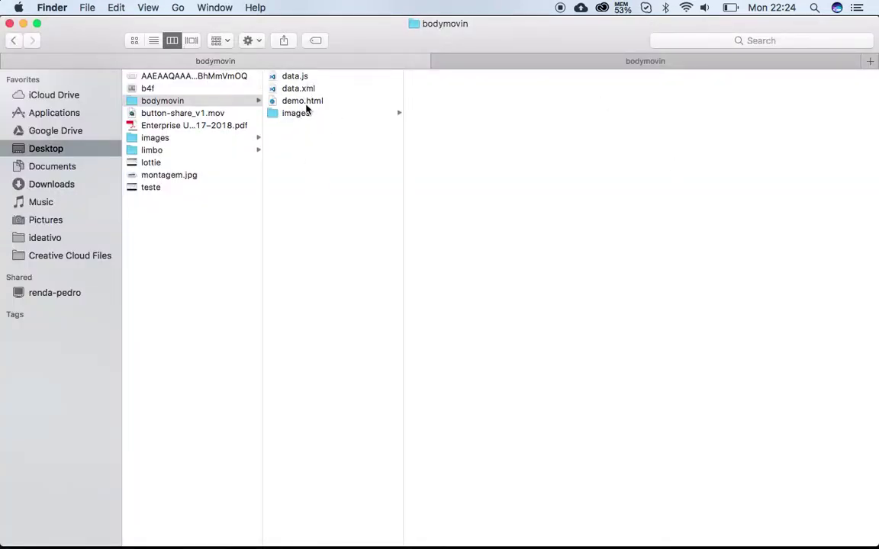
- Open the new demo.html in Safari to play the COMPARTILHAR button animation, then return to After Effects
click(283, 105)
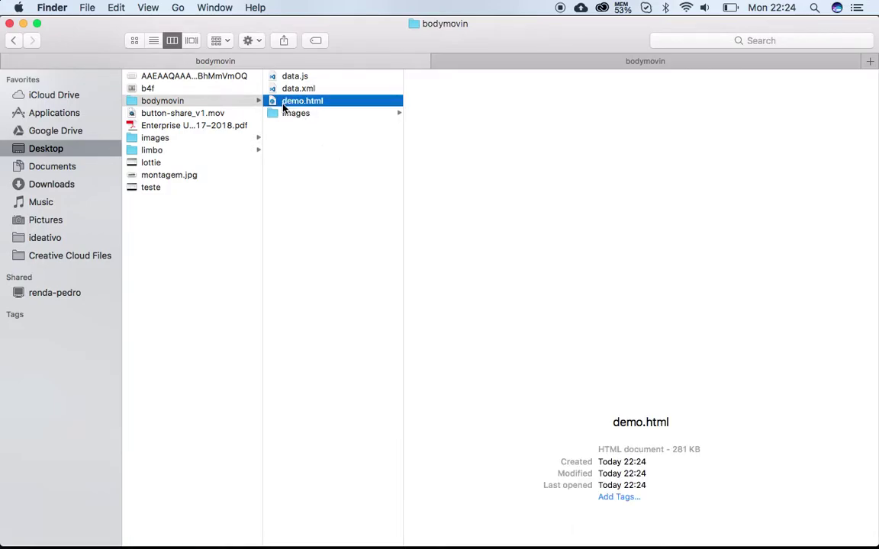
double_click(283, 107)
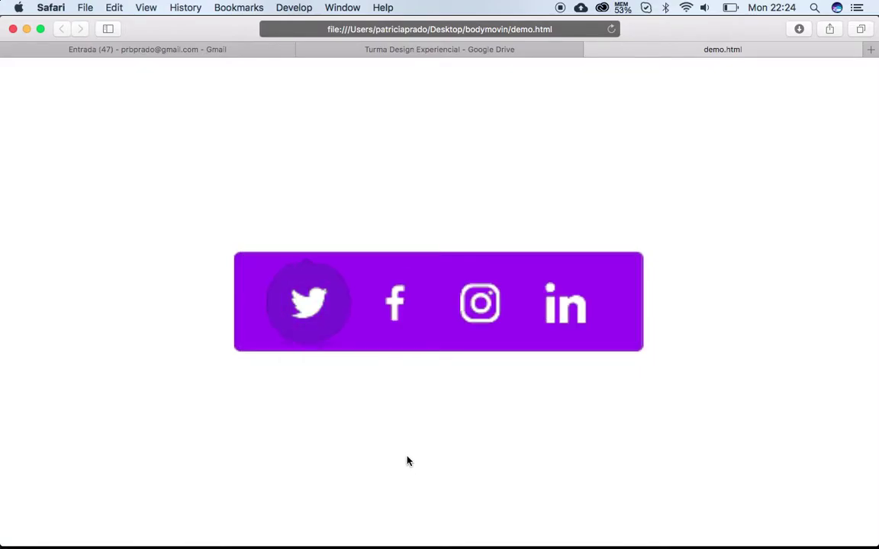
mouse_move(641, 544)
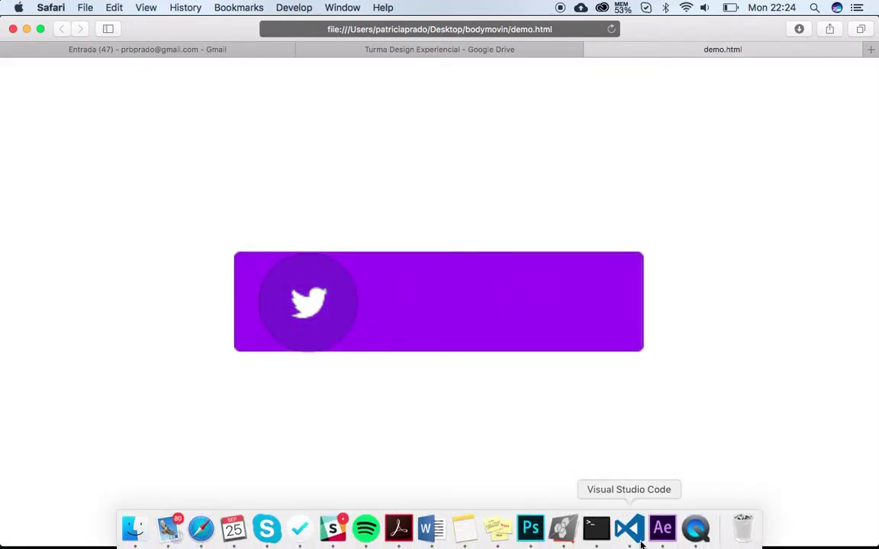
click(662, 530)
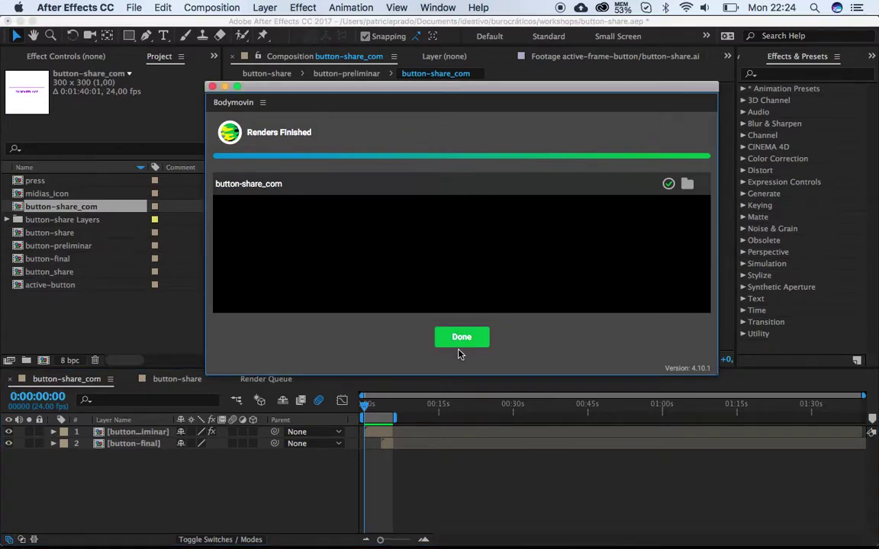
- Dismiss the render summary, close Bodymovin, and play button-share_com through to OBRIGADA!, then return to Safari
click(459, 342)
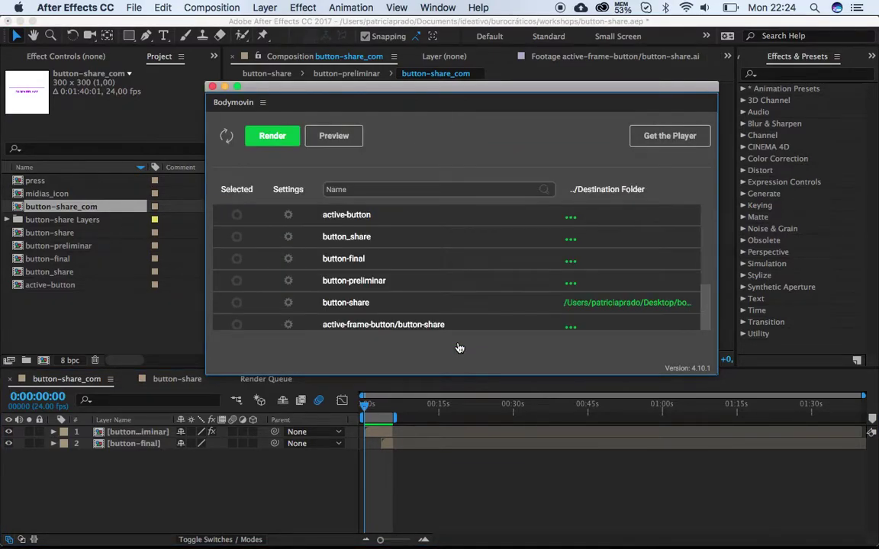
click(213, 86)
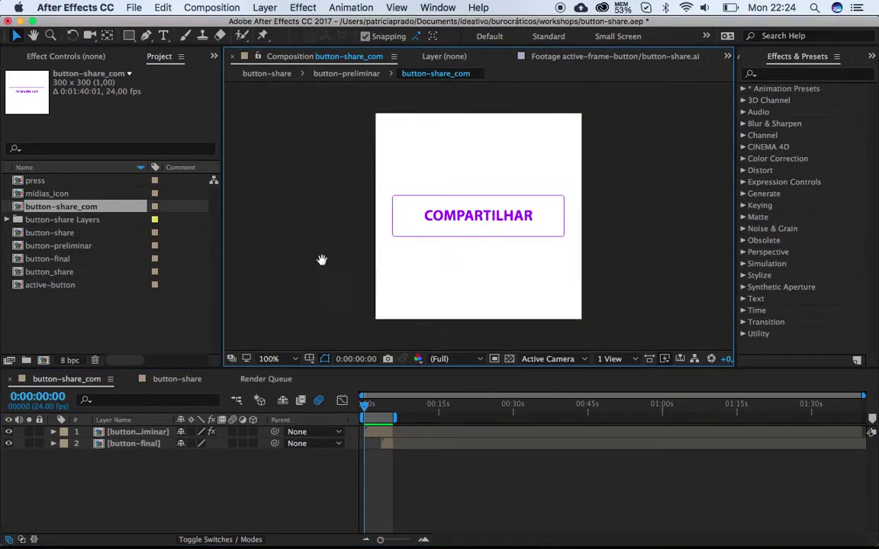
key(space)
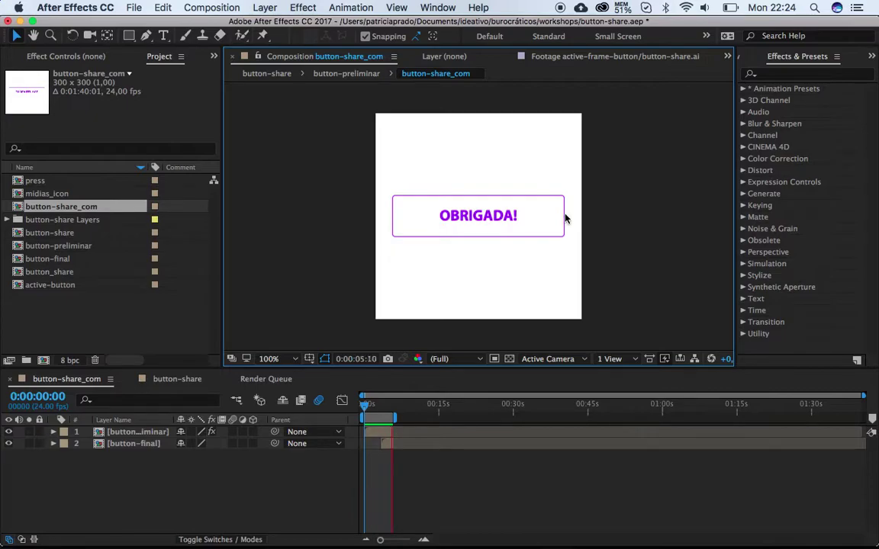
key(super+Tab)
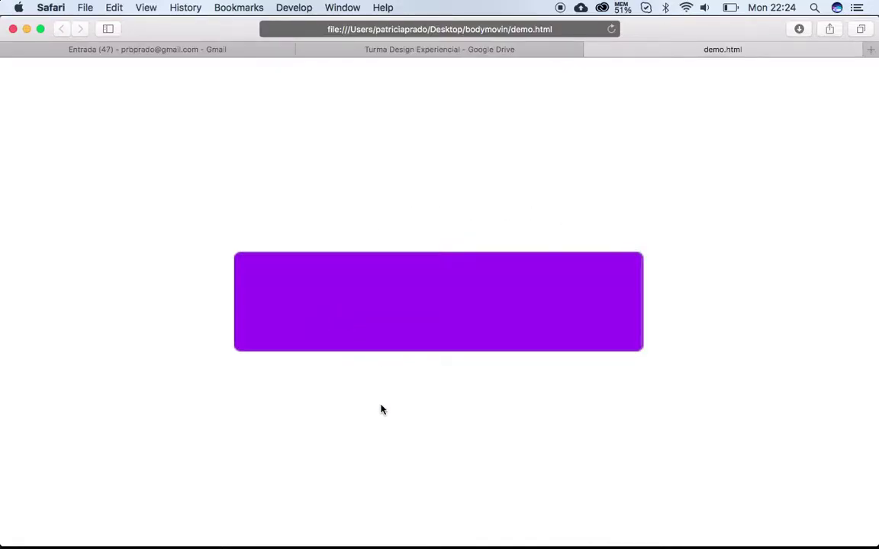
mouse_move(310, 329)
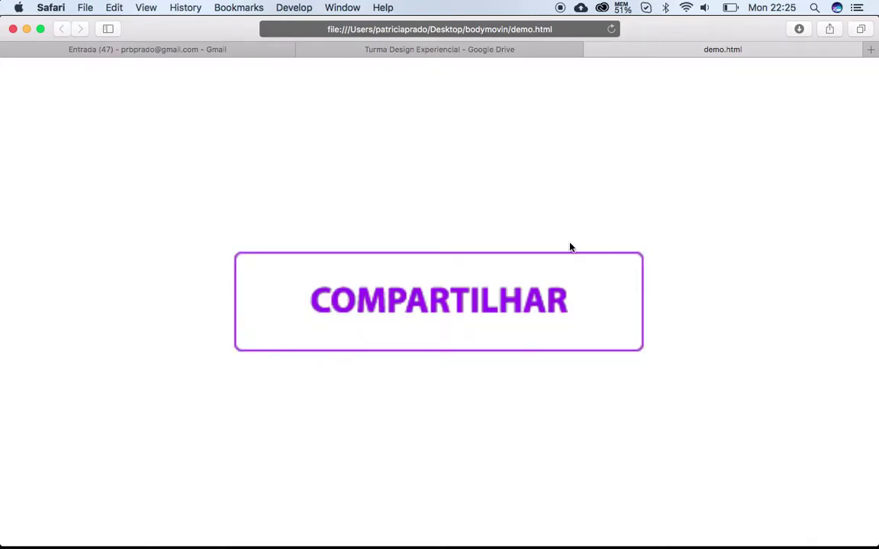
- Bring the ZXP Installer - aescripts window forward and switch to its airbnb.design Lottie tab
mouse_move(628, 534)
click(342, 8)
click(345, 200)
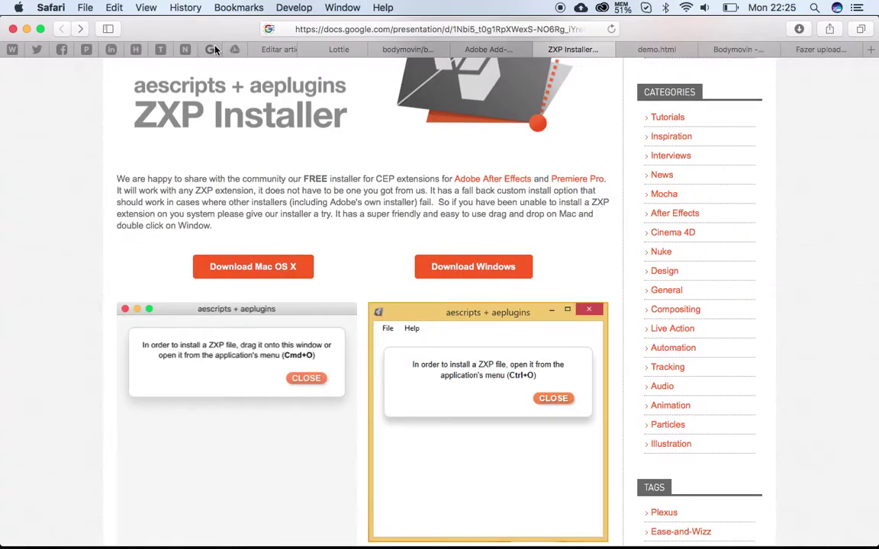
click(331, 52)
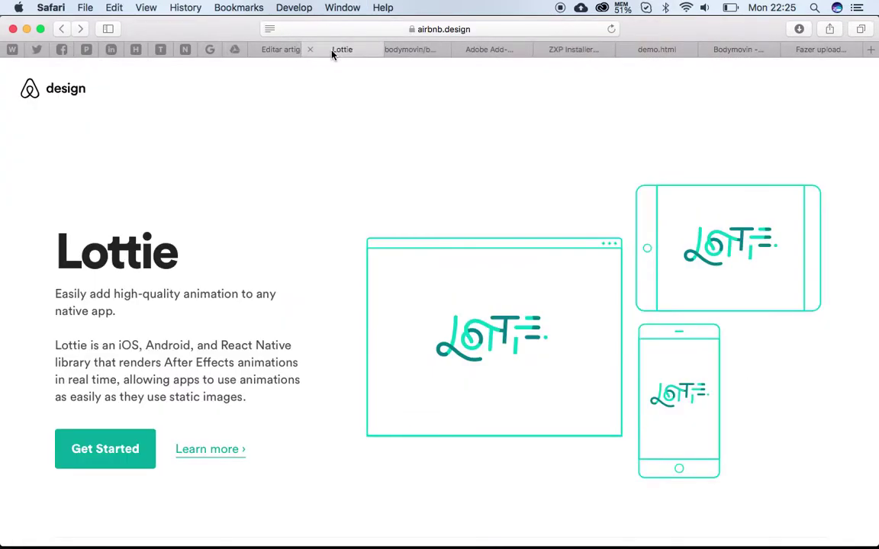